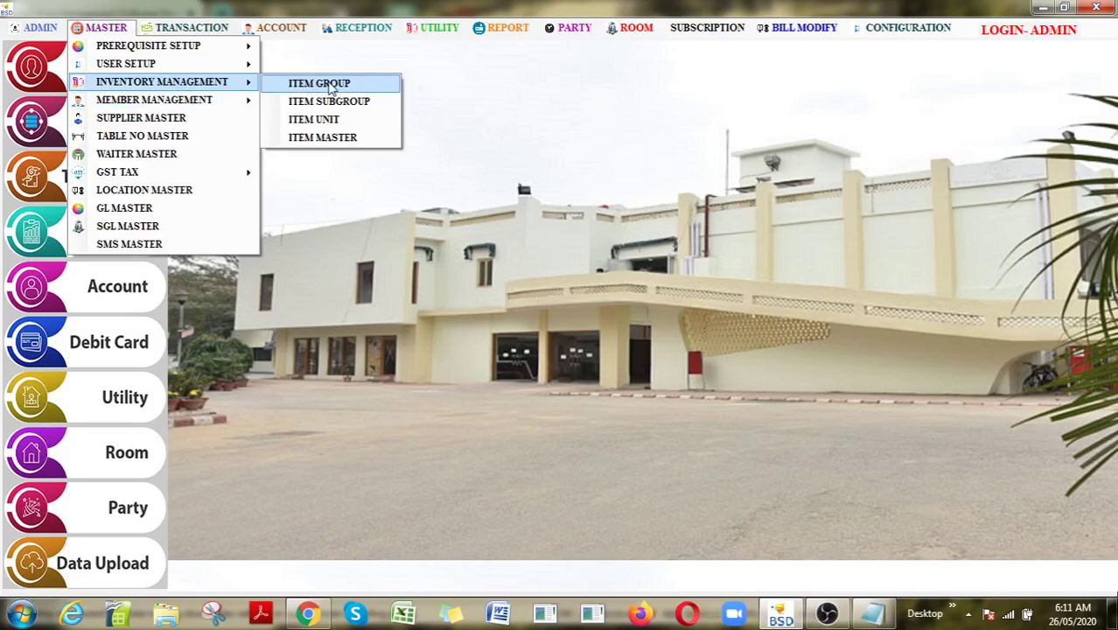
Open the Item Group master, examine the existing item groups with their dates, and close the form
left_click(332, 88)
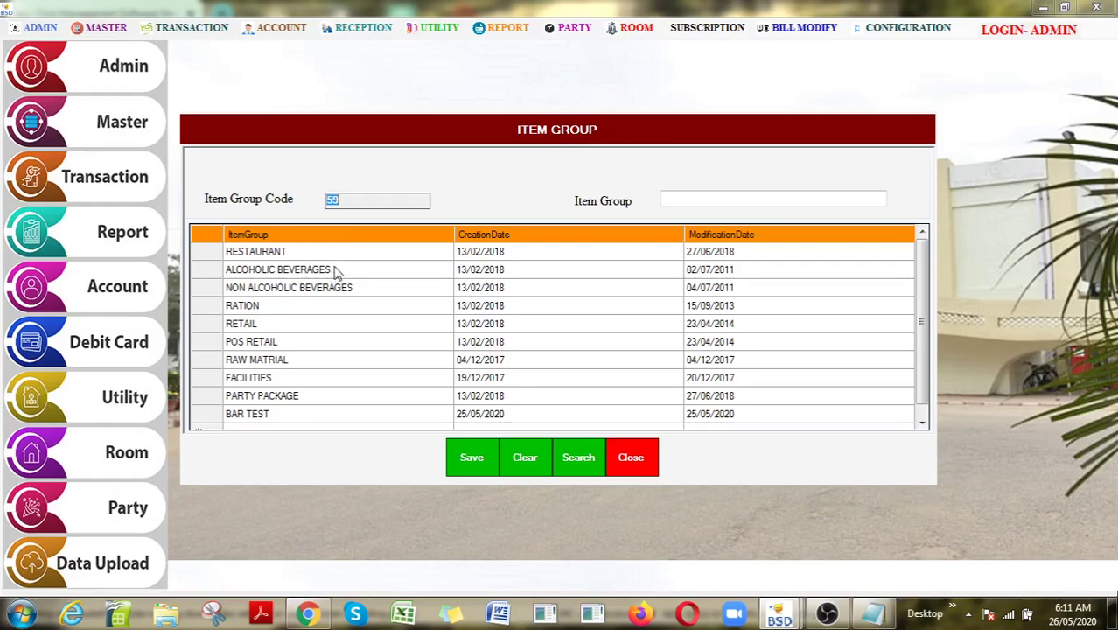
left_click(385, 273)
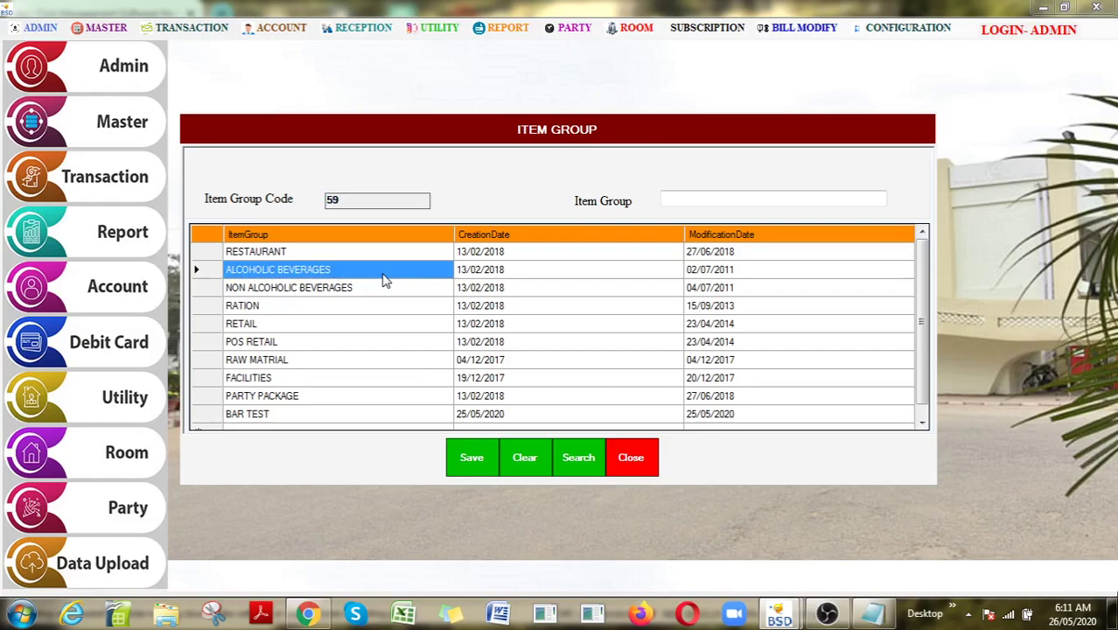
left_click(536, 278)
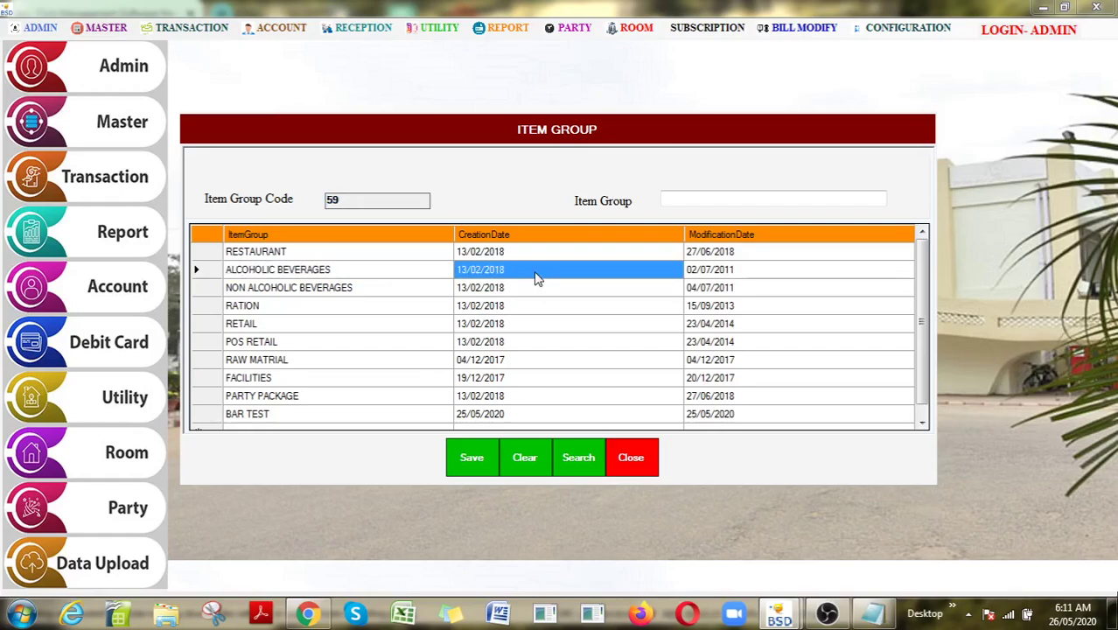
key("Down")
key("Down")
key("Down")
key("Left")
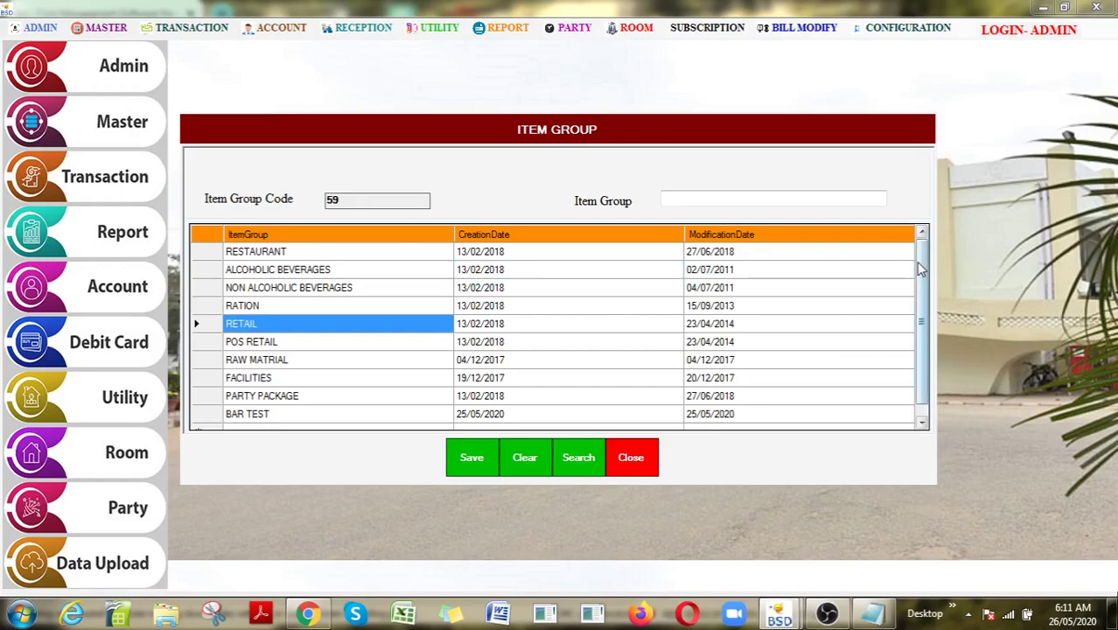
mouse_move(920, 270)
left_mouse_down()
mouse_move(927, 289)
mouse_move(921, 269)
left_mouse_up()
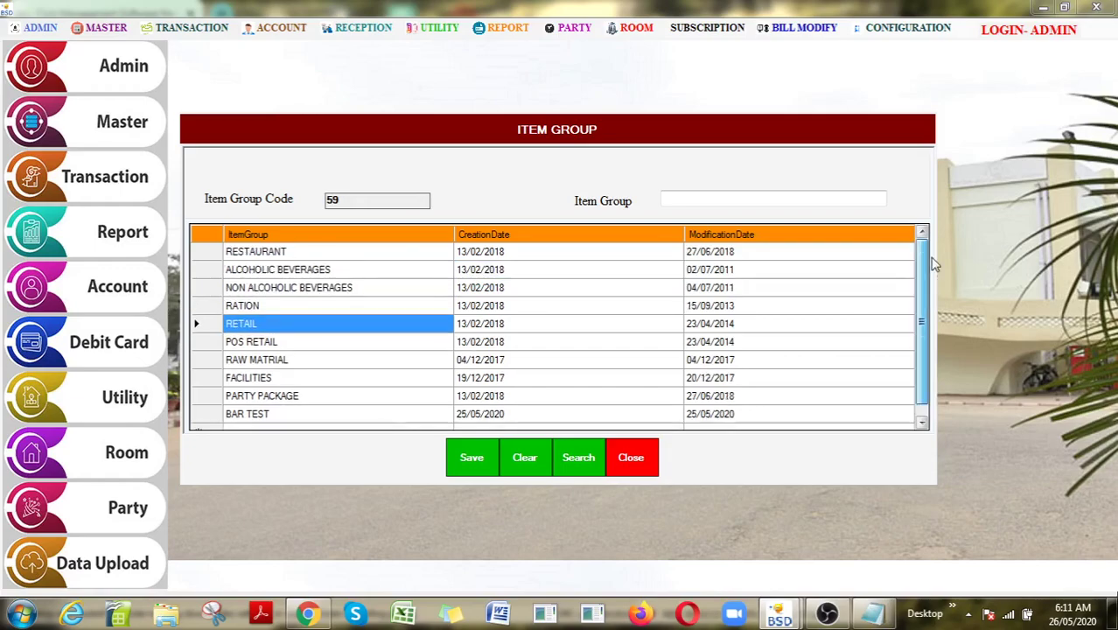
left_click(641, 460)
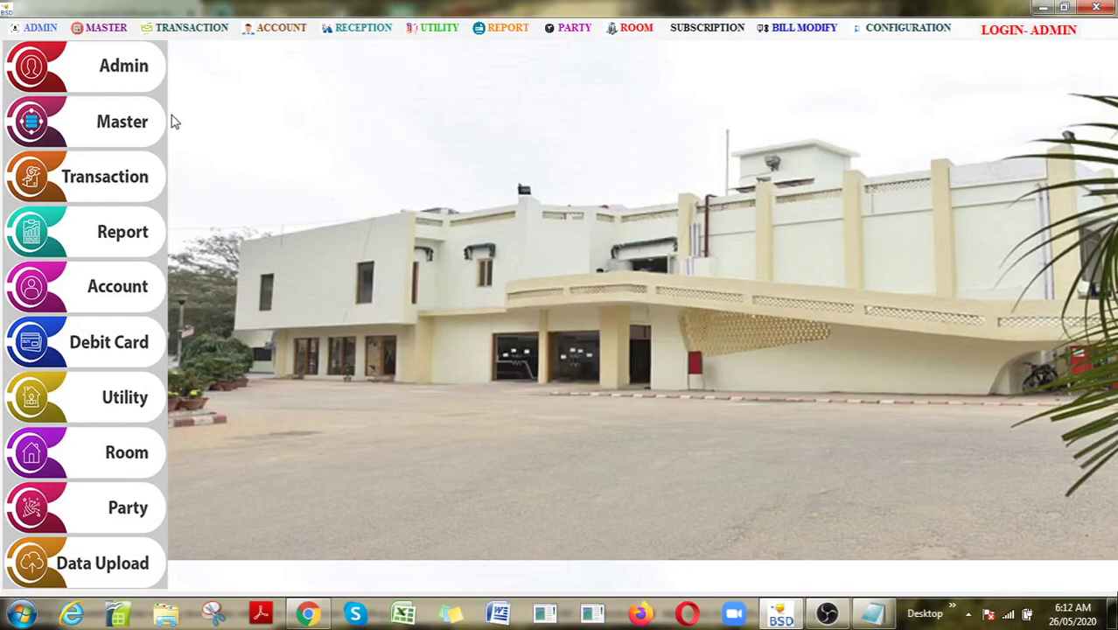
left_click(105, 28)
mouse_move(166, 82)
left_click(320, 82)
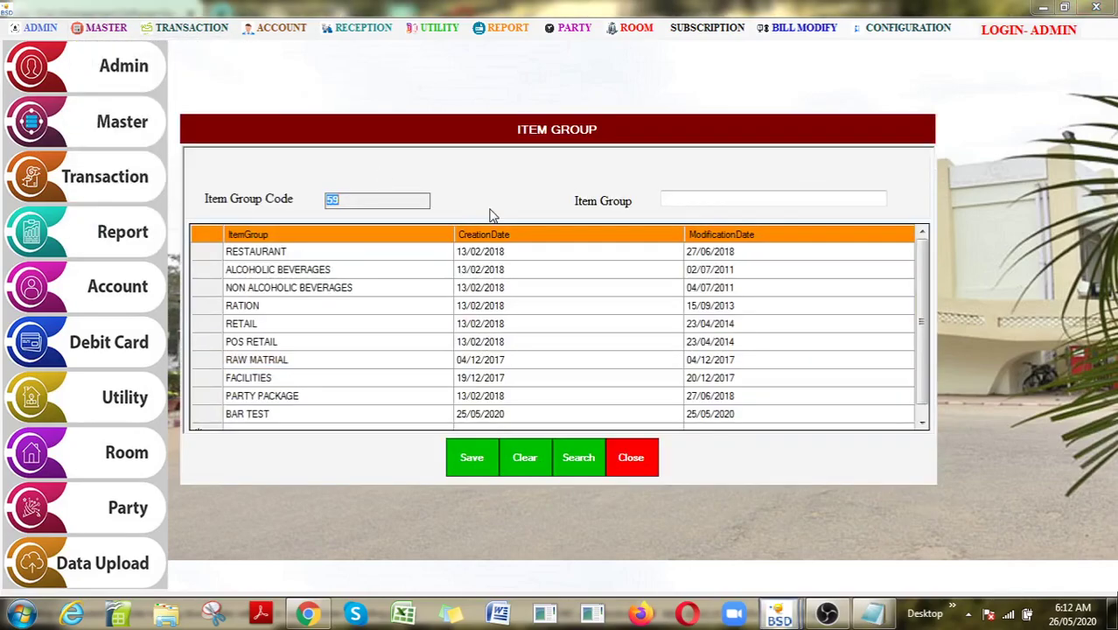
left_click(694, 197)
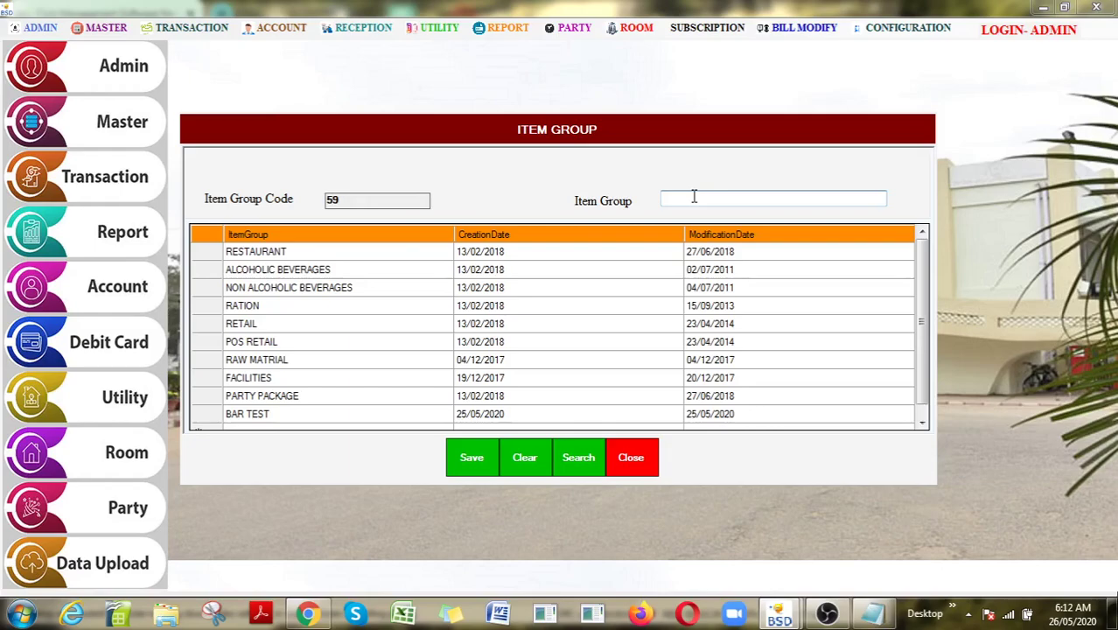
type("B")
key("BackSpace")
left_click(632, 457)
Open the Item Subgroup master and choose ALCOHOLIC BEVERAGES as the item group
left_click(104, 28)
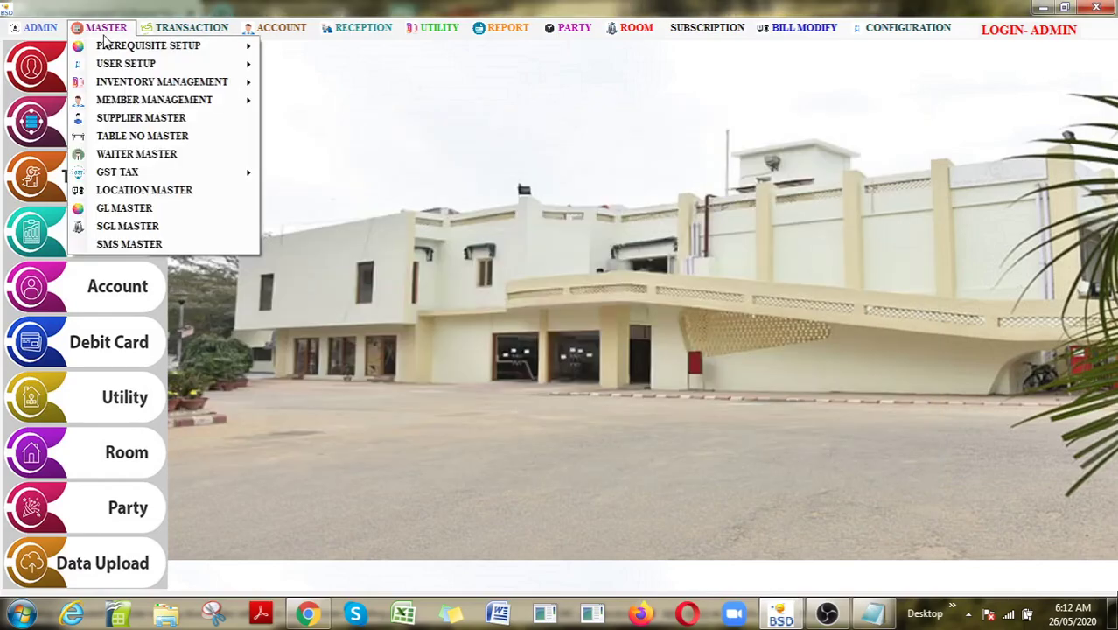
left_click(333, 101)
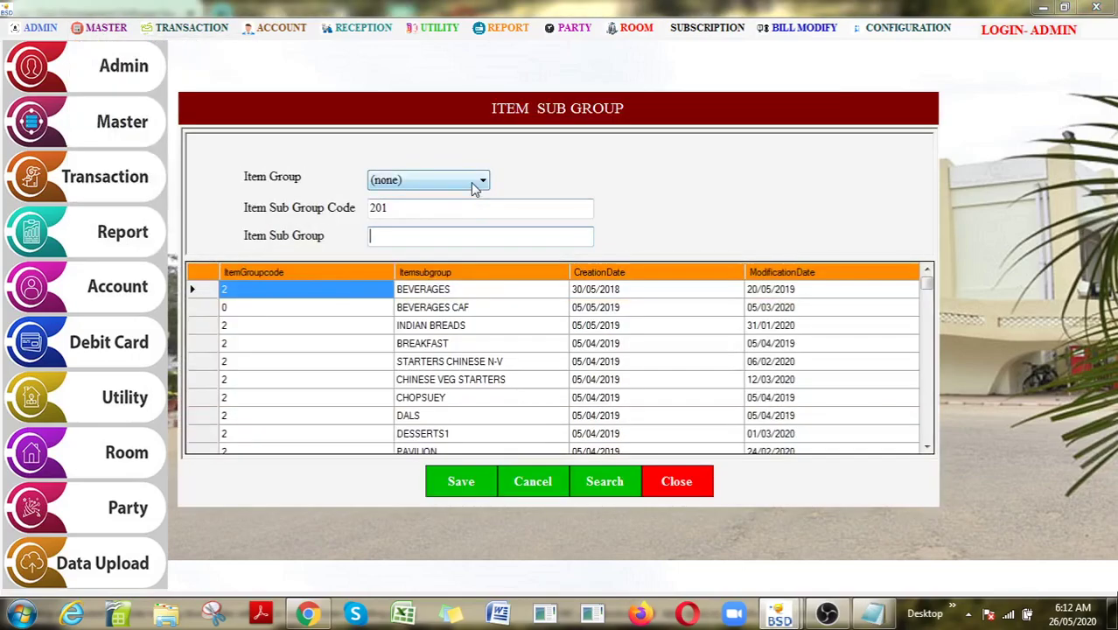
left_click(455, 181)
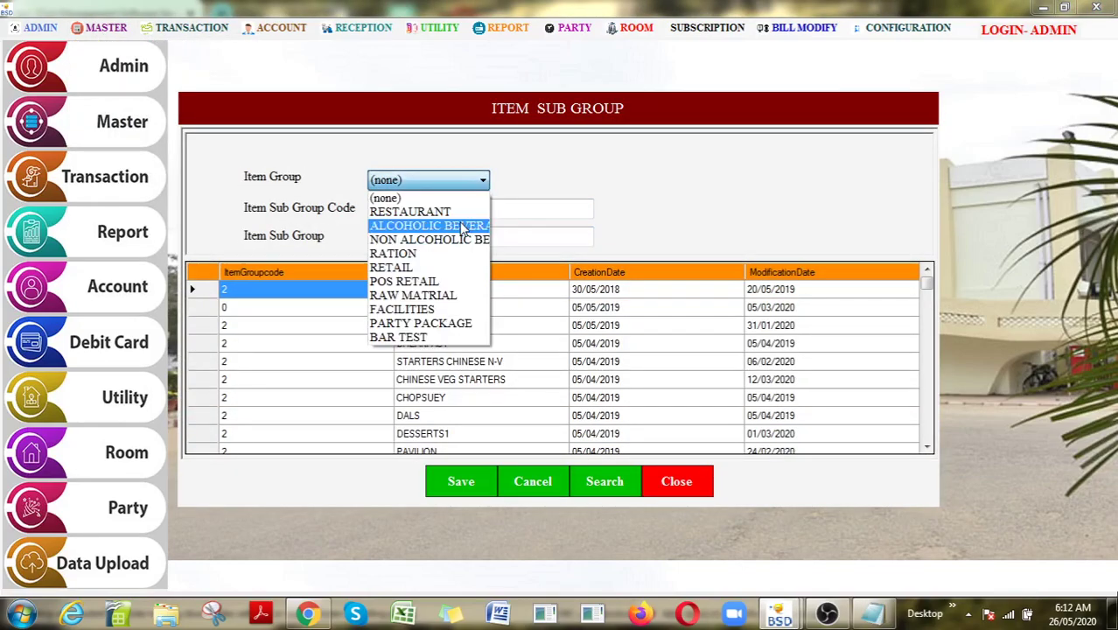
left_click(462, 226)
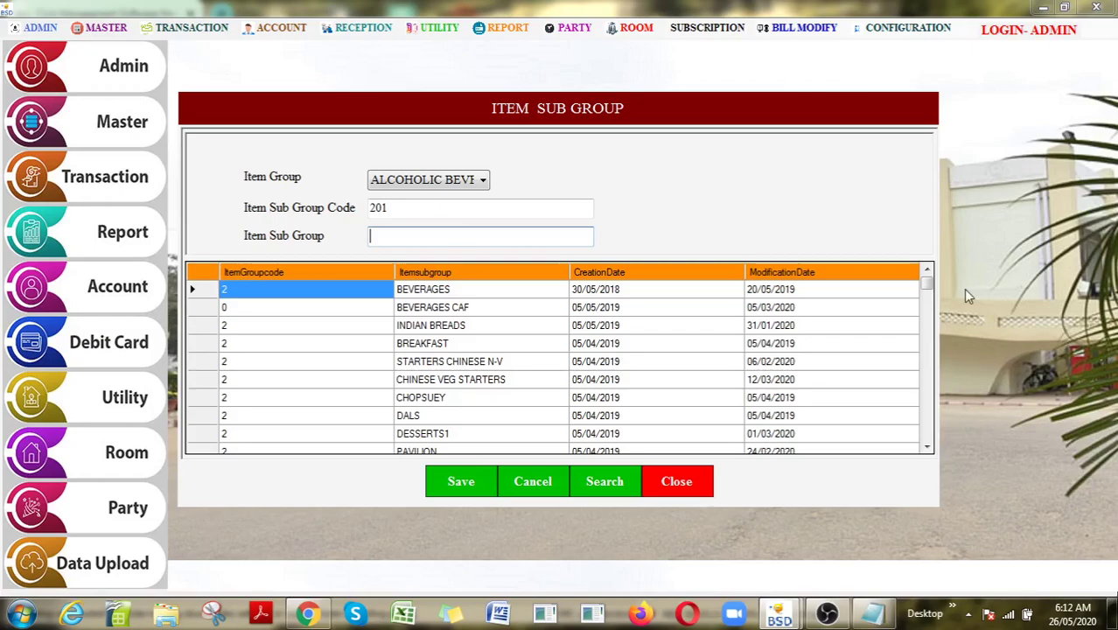
Examine the existing subgroups with item group code 4, such as whisky, vodka, rum and brandy
left_click_drag(927, 285, 923, 359)
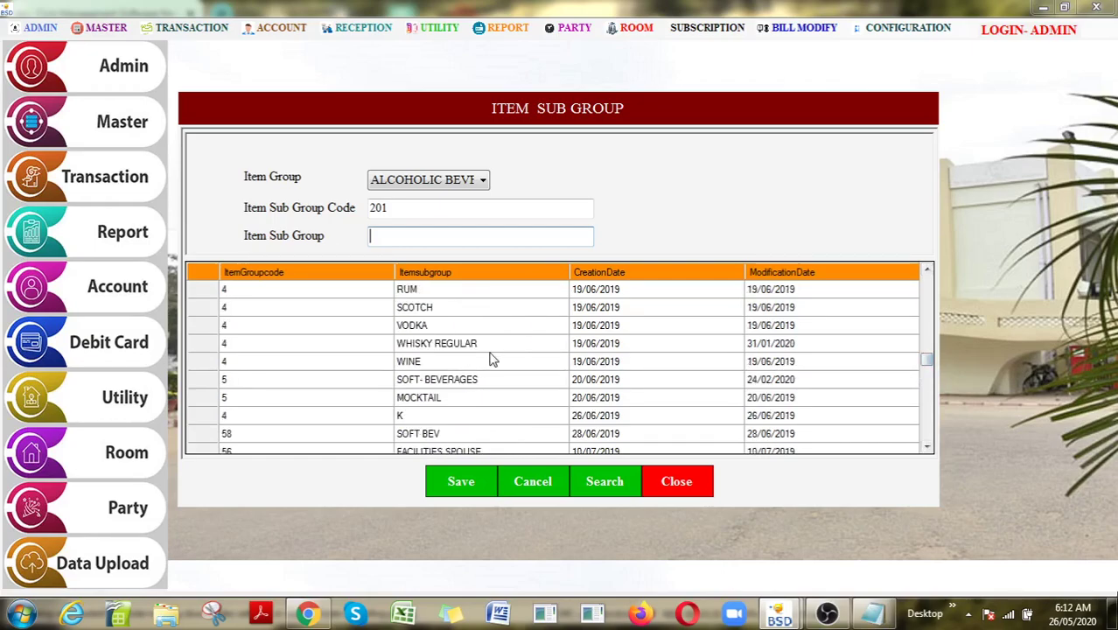
left_click(455, 361)
left_click(444, 343)
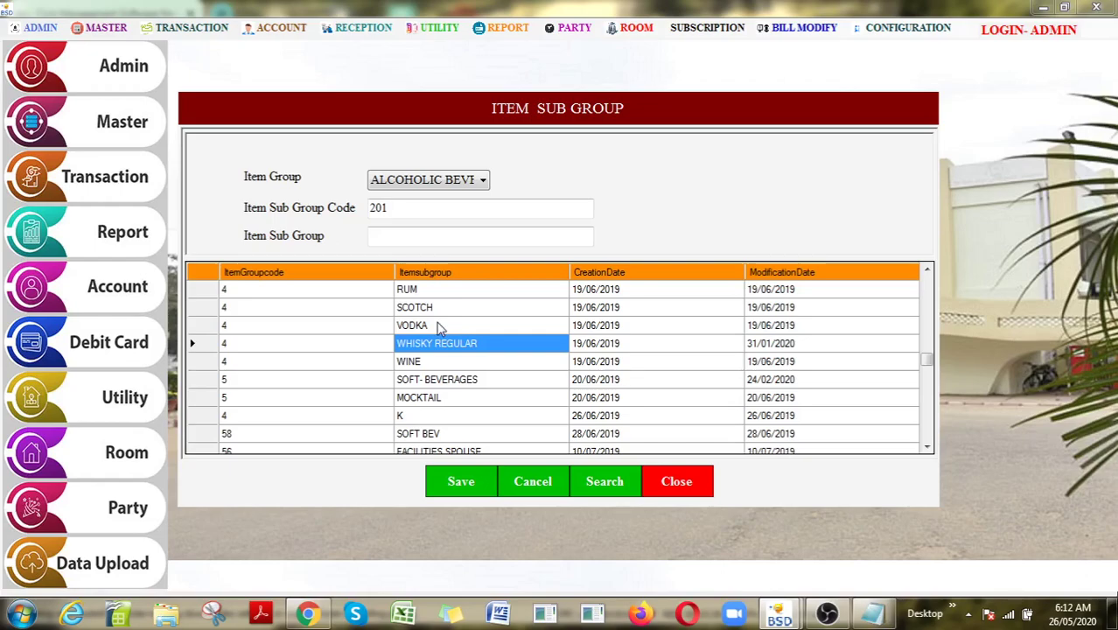
key("Up")
key("Up")
key("Up")
left_click_drag(928, 361, 927, 357)
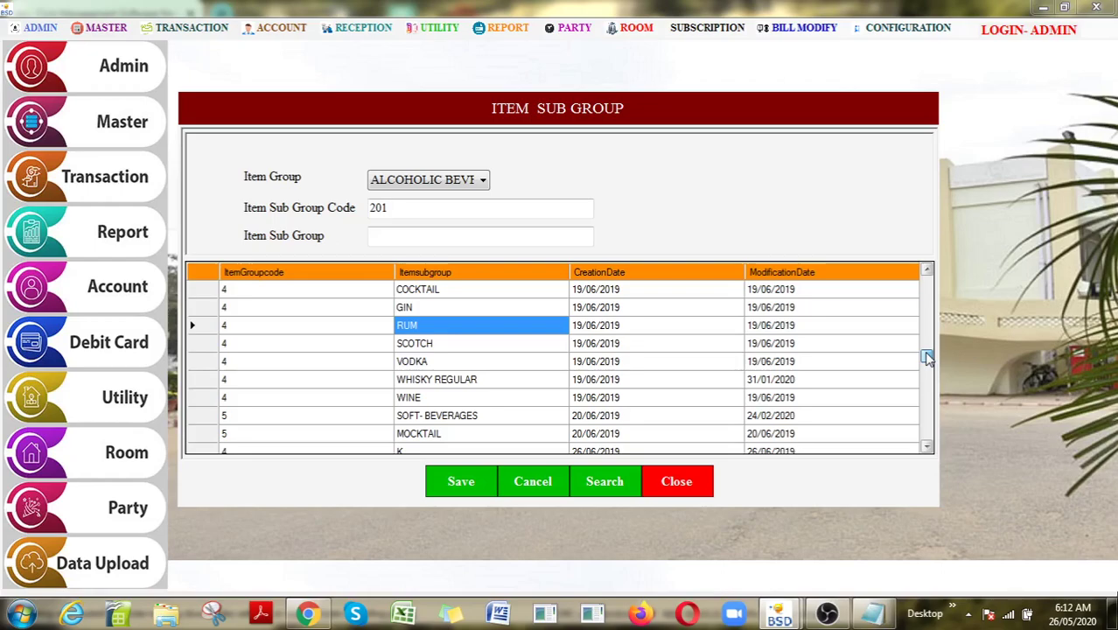
scroll(433, 326, "up", 1)
left_click(433, 326)
left_click(448, 310)
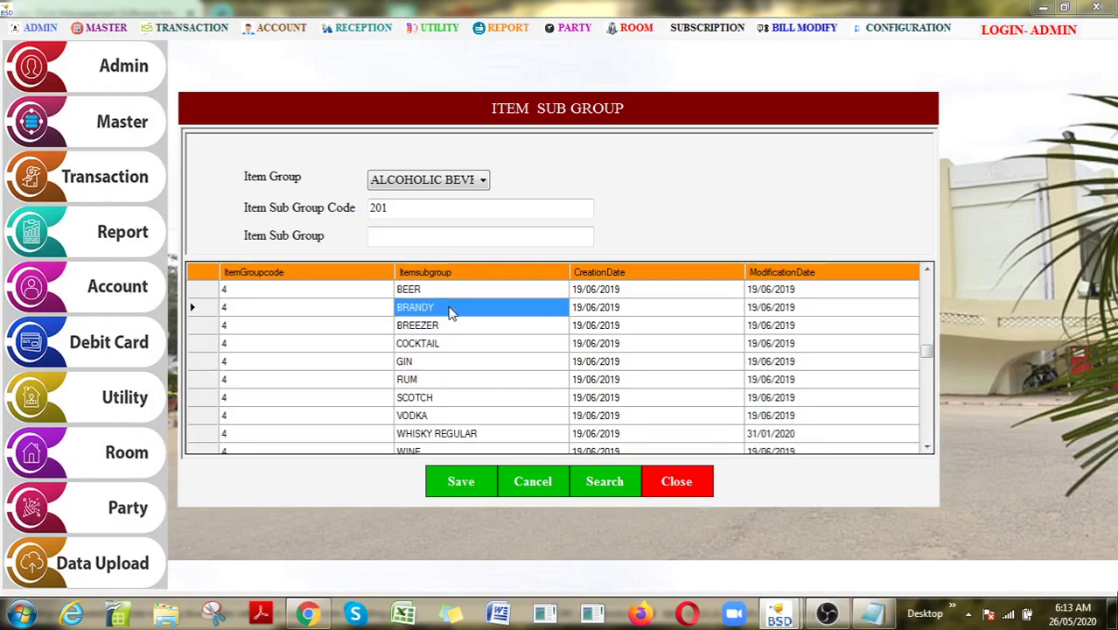
double_click(450, 311)
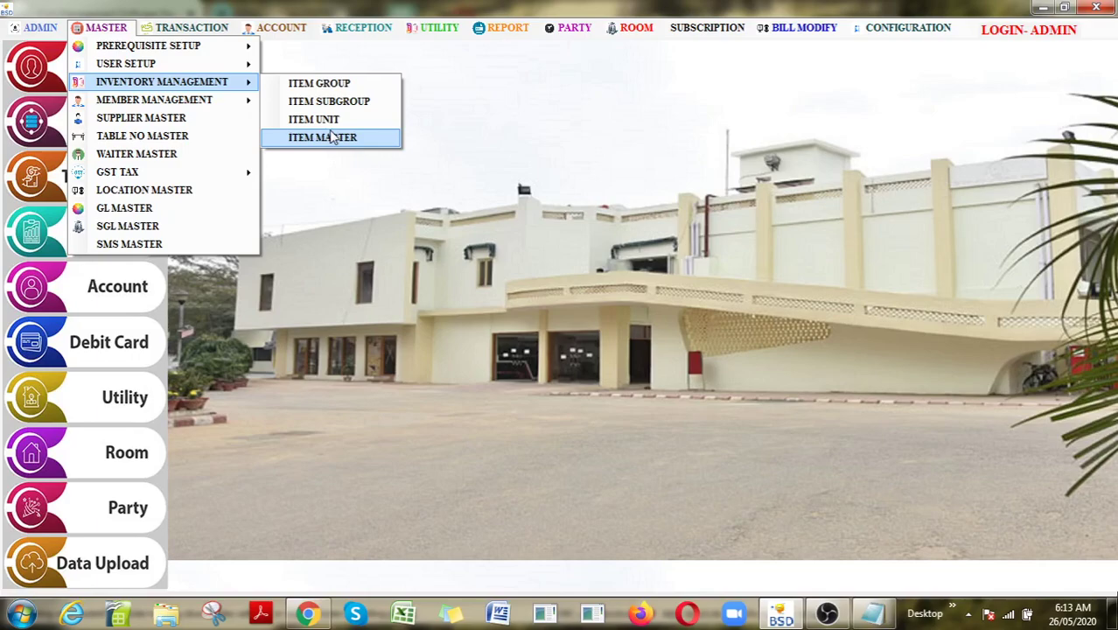
Open the Item Master and assign the new item to the ALCOHOLIC BEVERAGES group and BEER subgroup
left_click(333, 138)
left_click(739, 177)
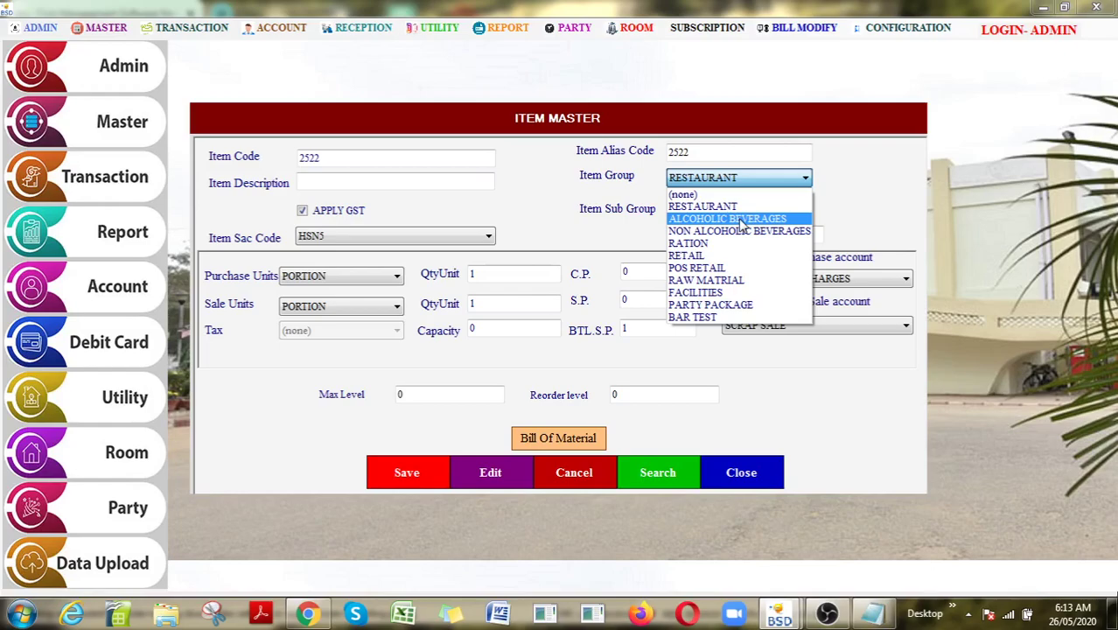
left_click(735, 219)
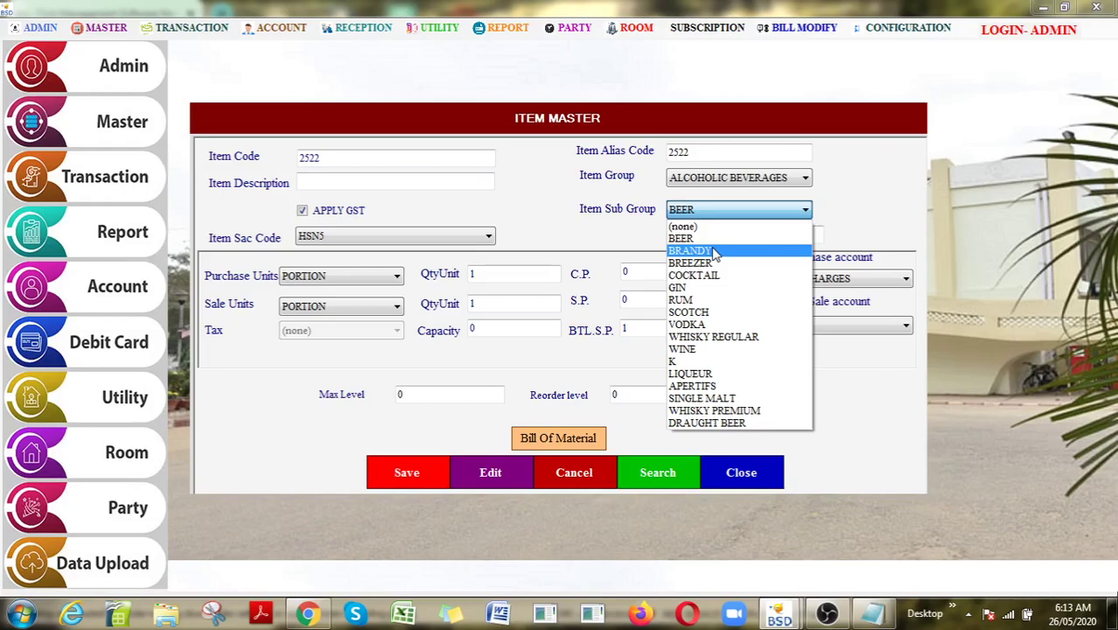
left_click(712, 212)
left_click(723, 217)
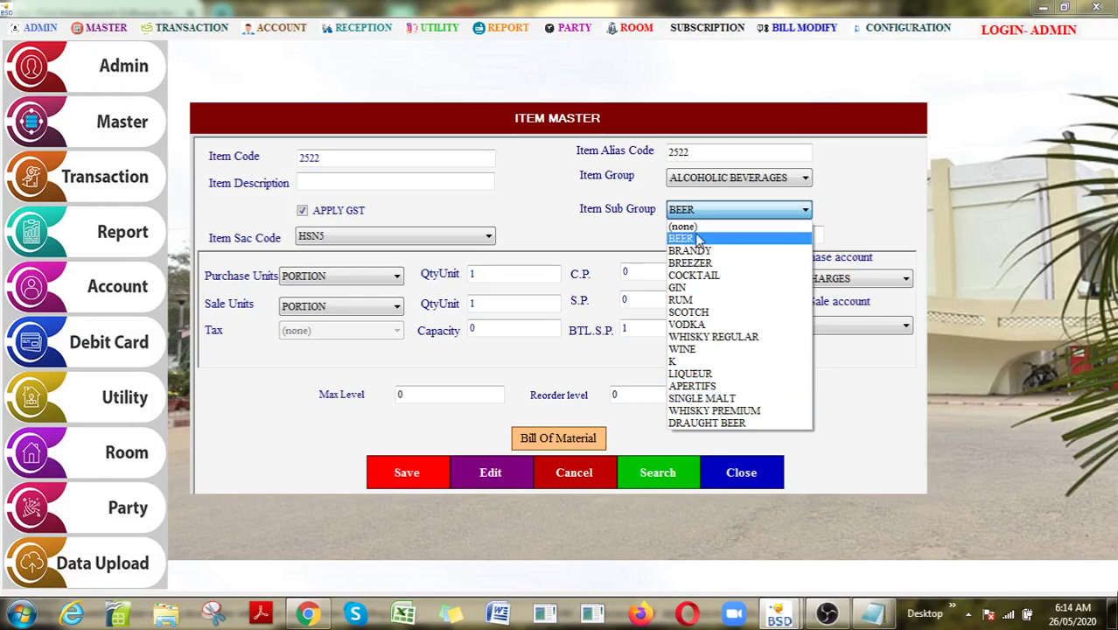
left_click(698, 239)
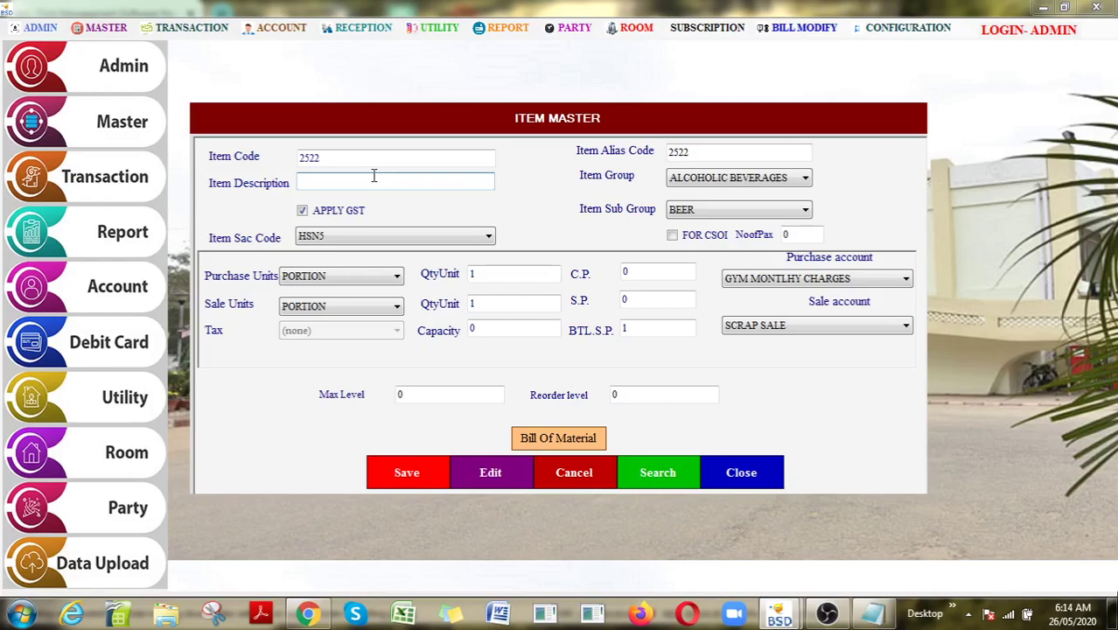
Enter EAGLE BEER as the item description and turn off GST for the item
type("EAGLE BEER")
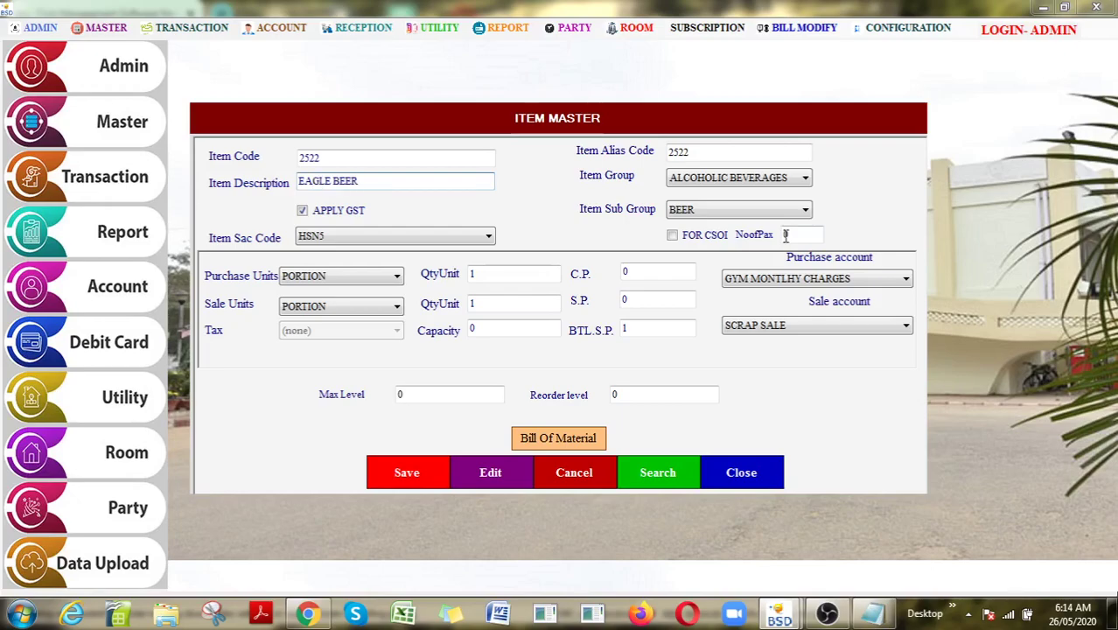
left_click(304, 211)
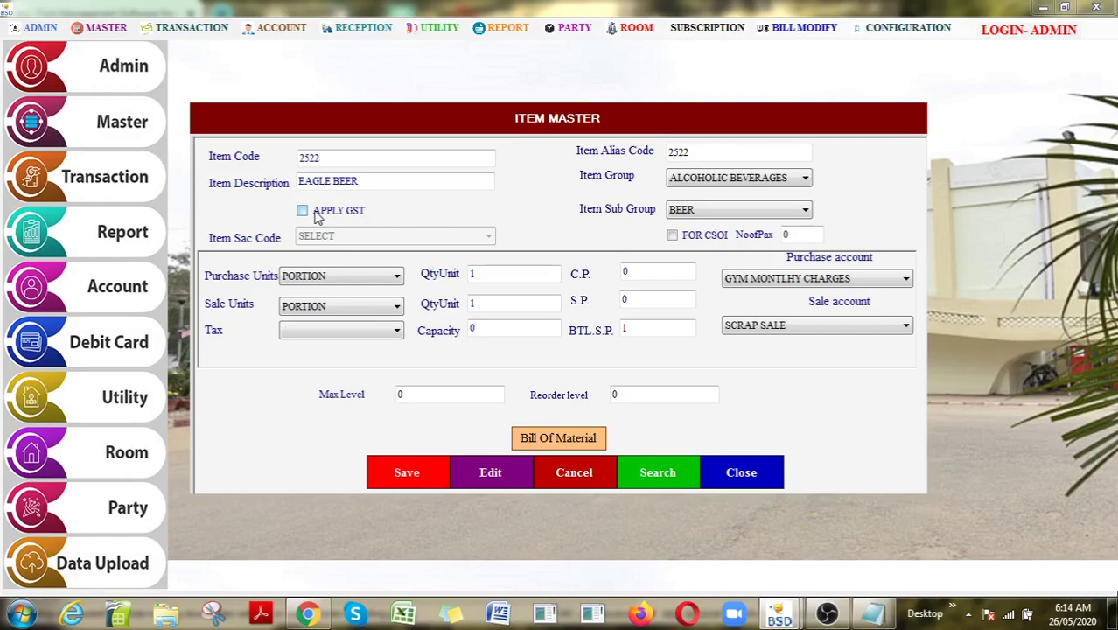
Set the item's purchase unit to BTL(750.00ML) and its sale unit to PEG(30.00ML)
left_click(382, 278)
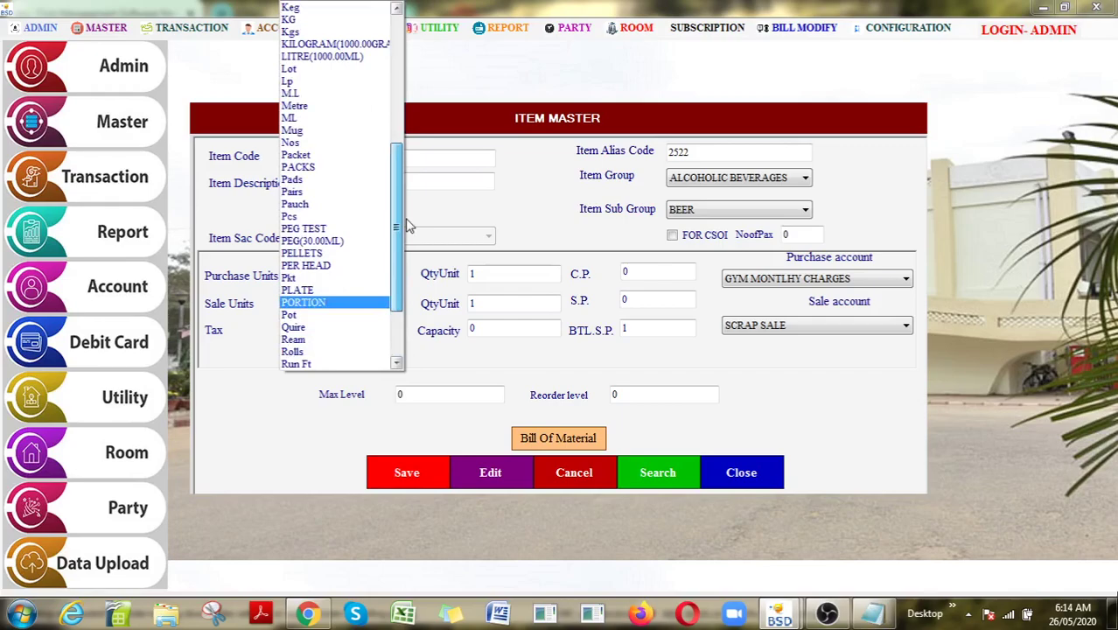
left_click_drag(398, 221, 397, 93)
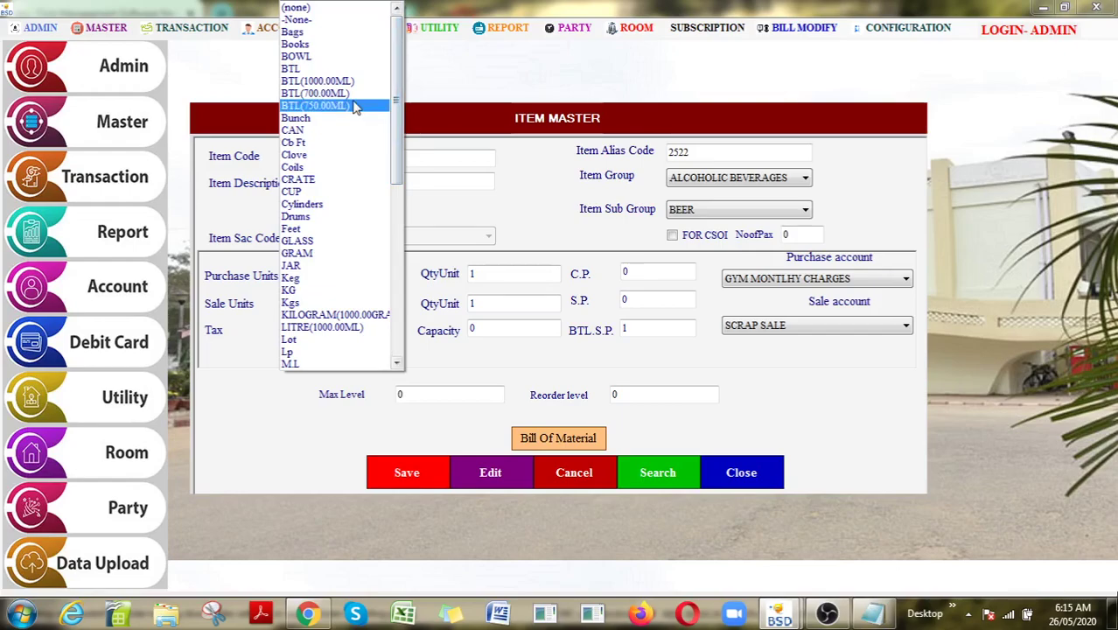
left_click(355, 107)
left_click(391, 313)
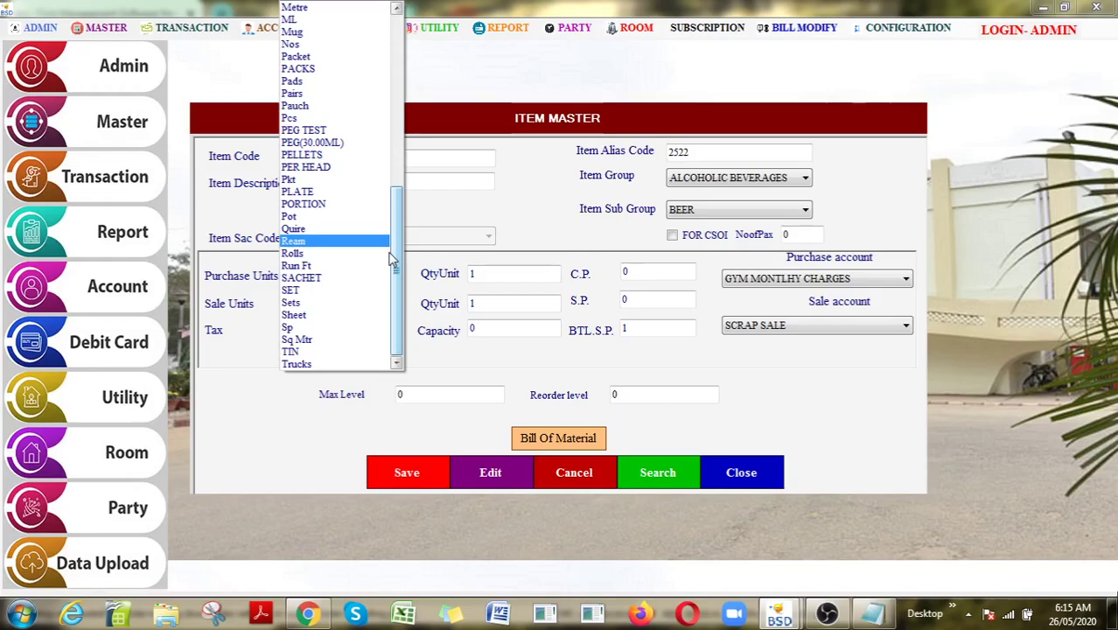
left_click(312, 141)
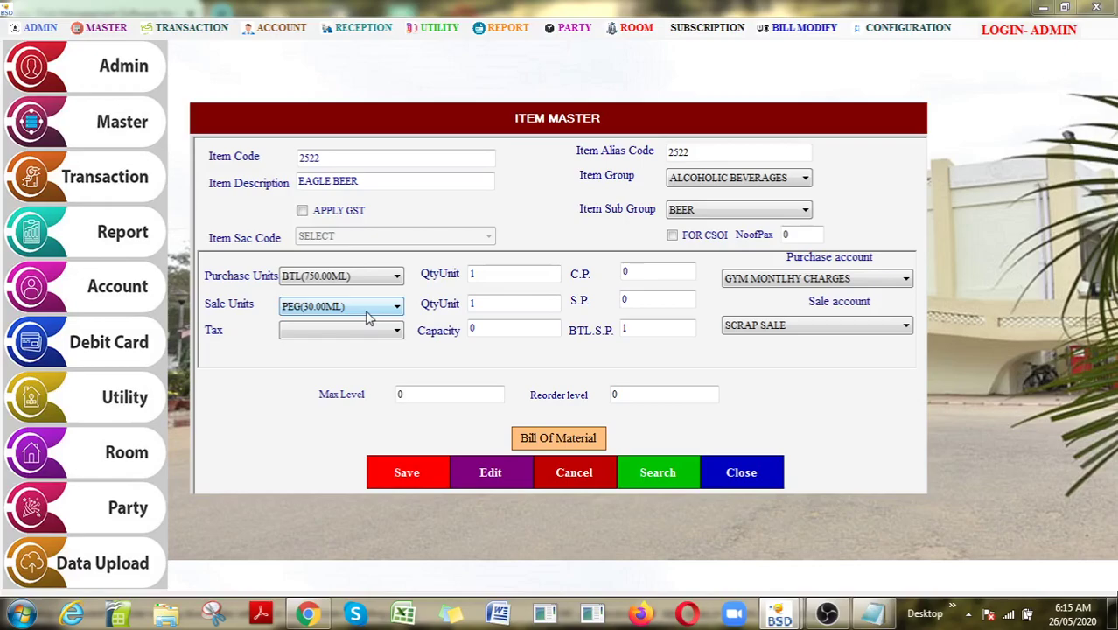
Set the item's tax to VAT20 and both its cost price and selling price to 180
left_click(396, 330)
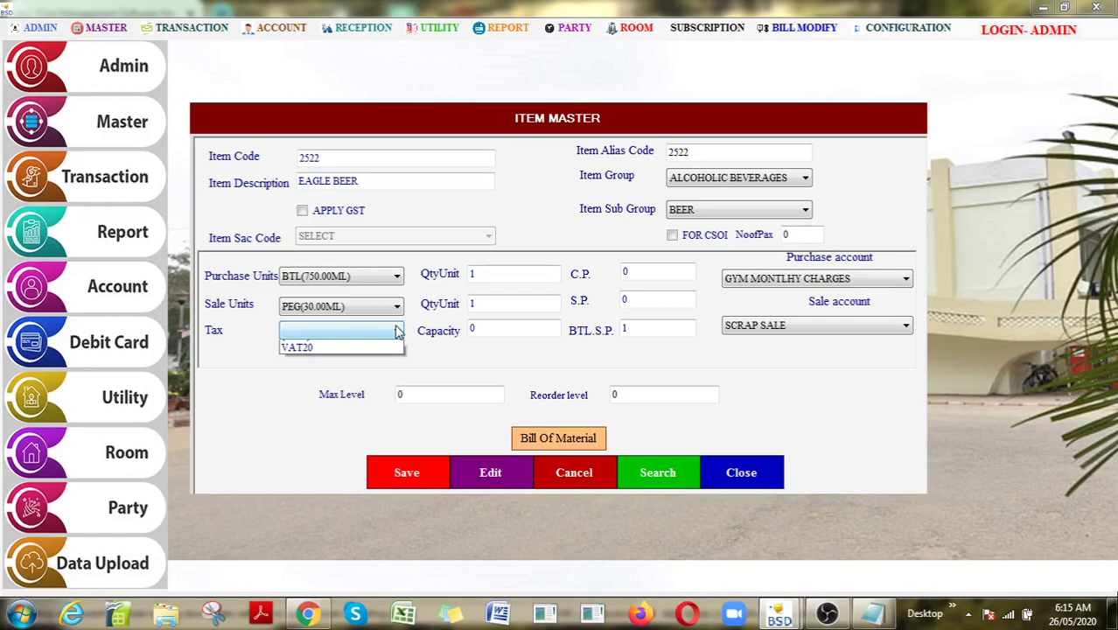
left_click(389, 347)
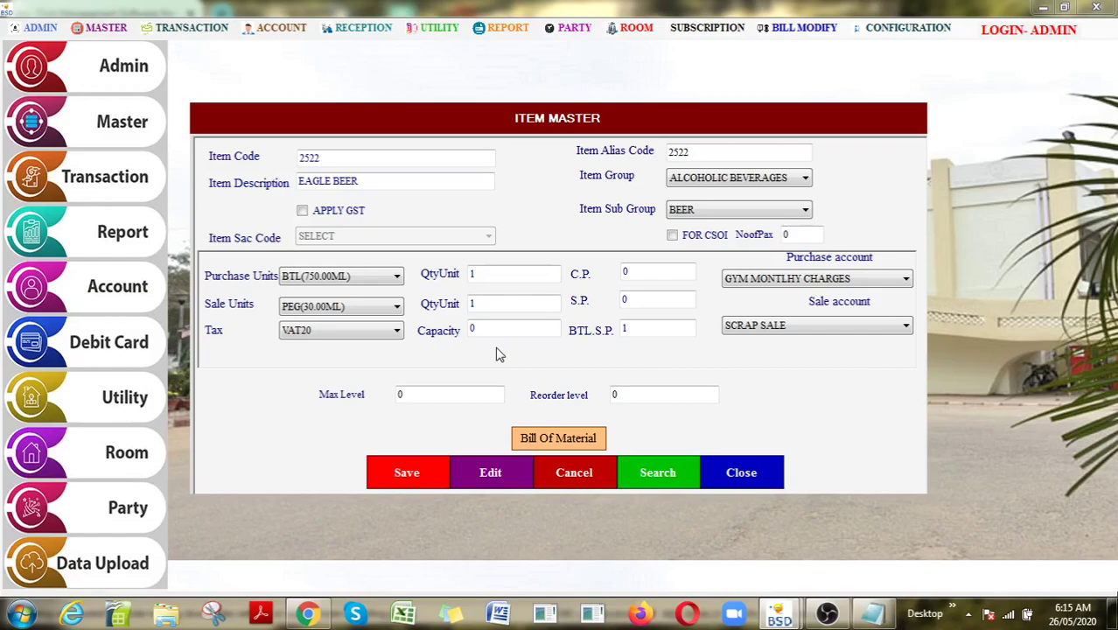
left_click(654, 300)
key("BackSpace")
double_click(674, 275)
type("180")
left_click(644, 276)
left_click(646, 301)
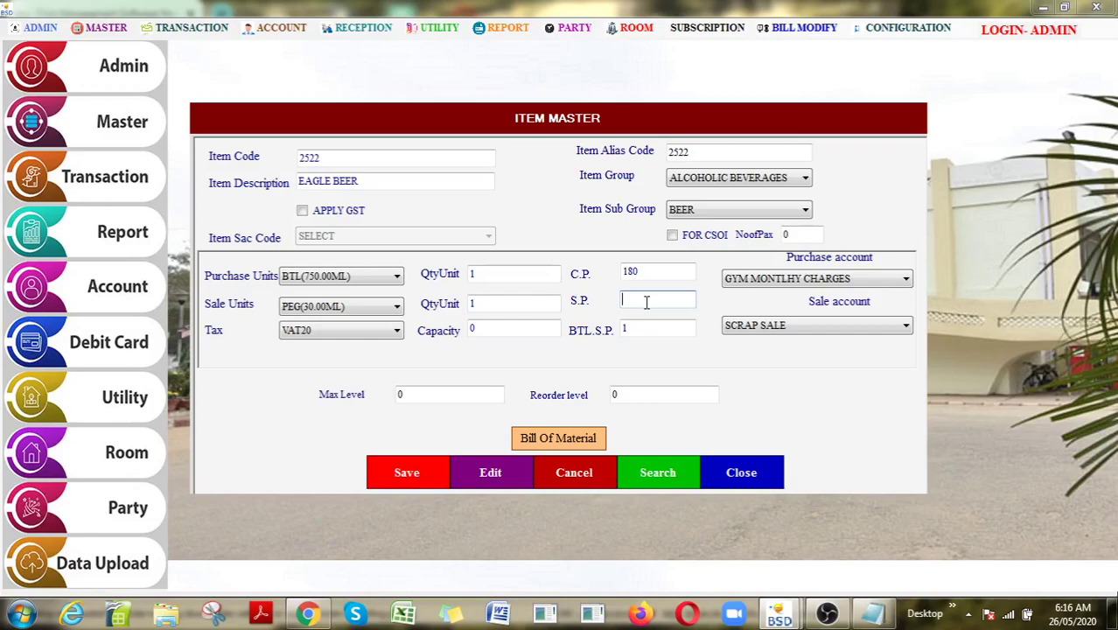
type("180")
Change the sale unit of EAGLE BEER to BTL(750.00ML)
left_click(395, 306)
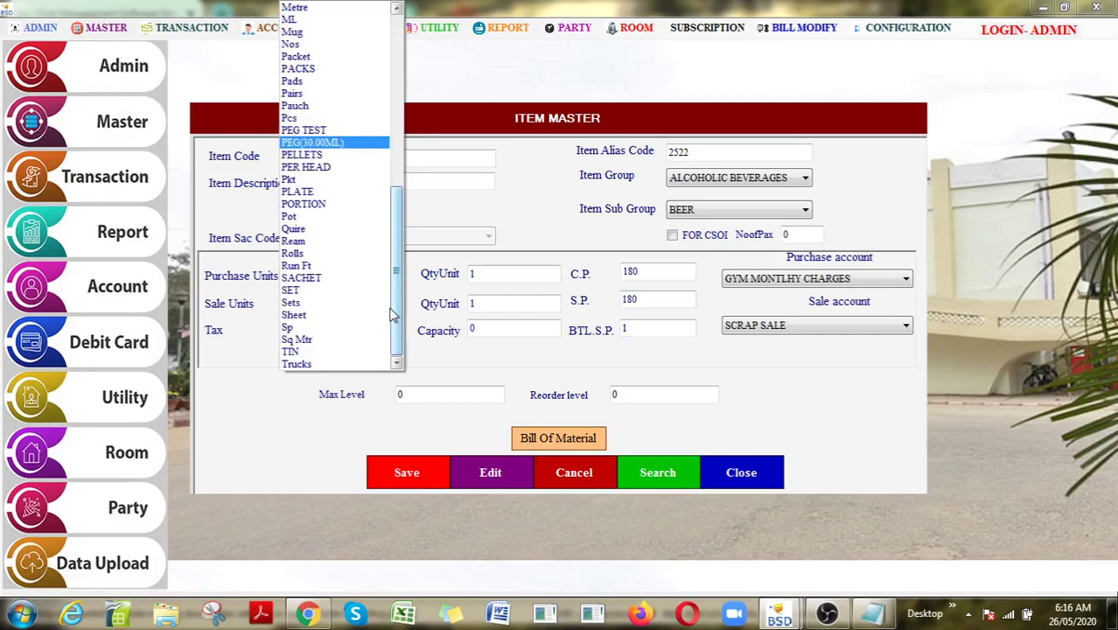
scroll(399, 199, "up", 2)
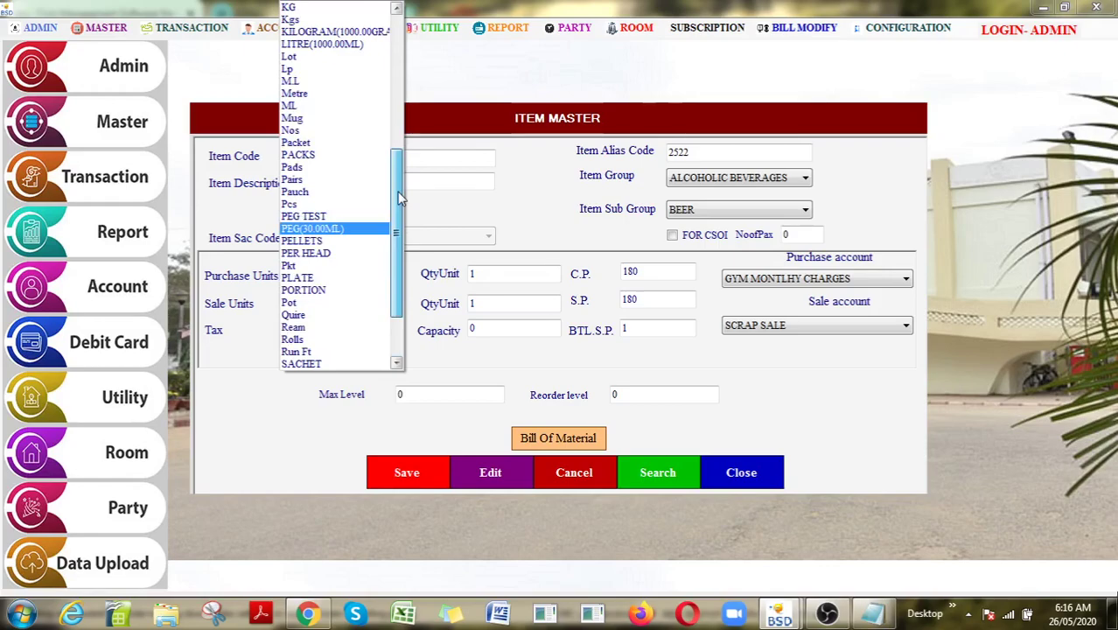
left_click(396, 308)
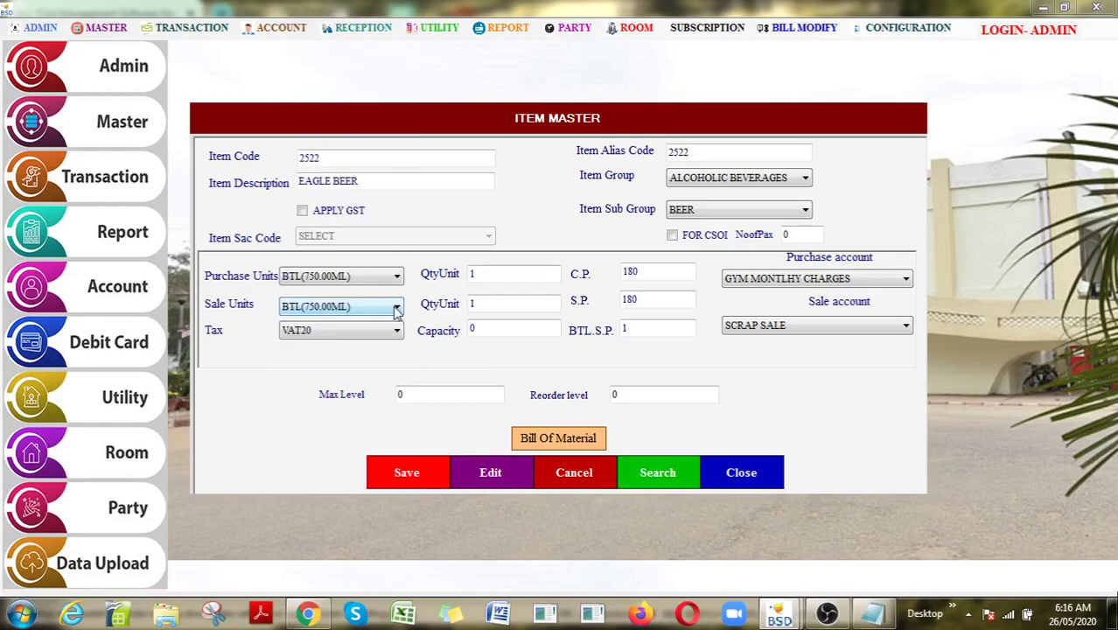
Set the item's purchase account to BAR PURCHASES@28% and its sale account to BAR SALE 20%
left_click(896, 282)
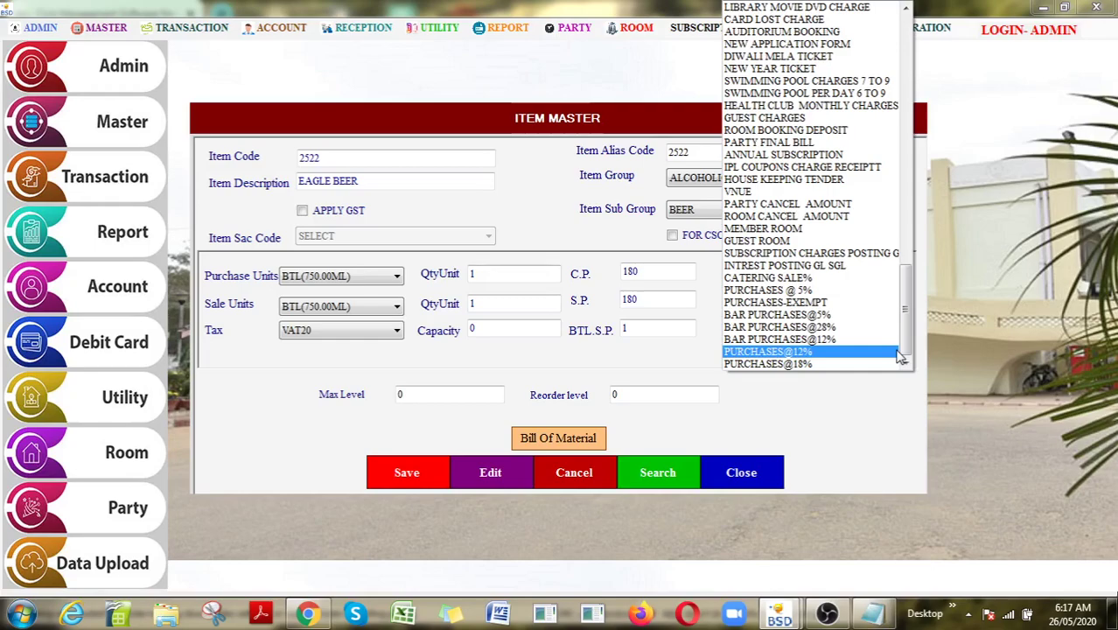
key("alt")
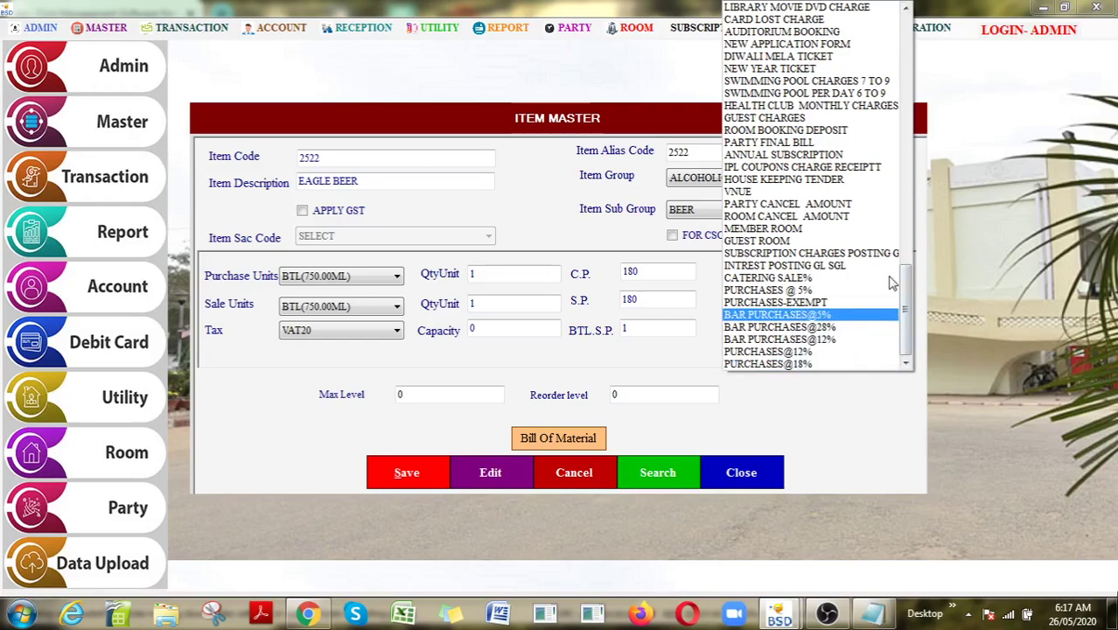
key("Down")
key("Down")
key("Escape")
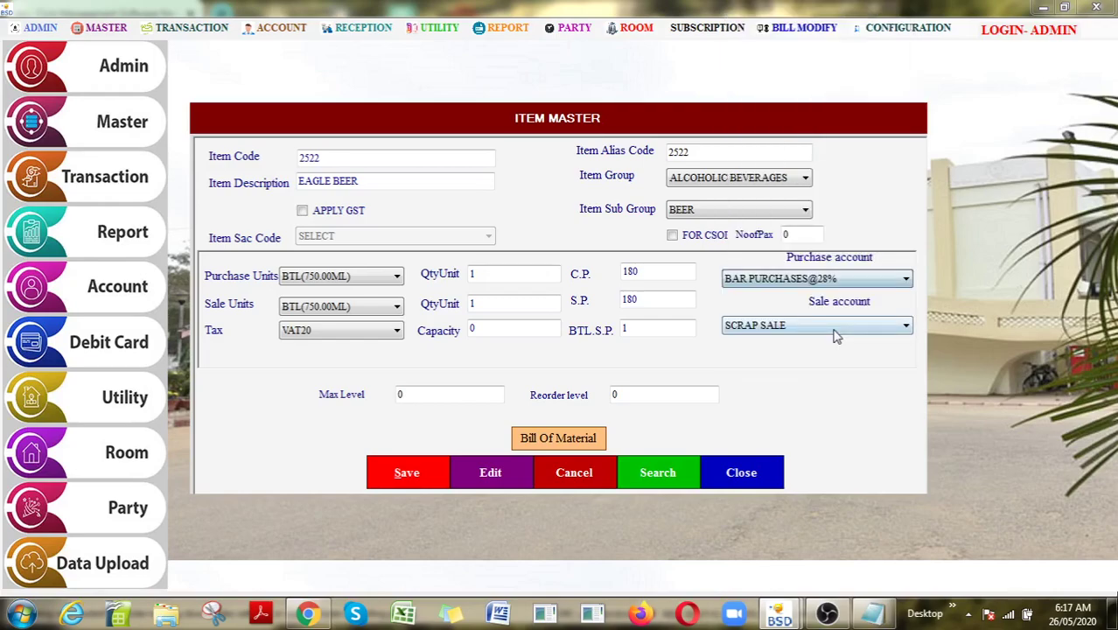
left_click(835, 328)
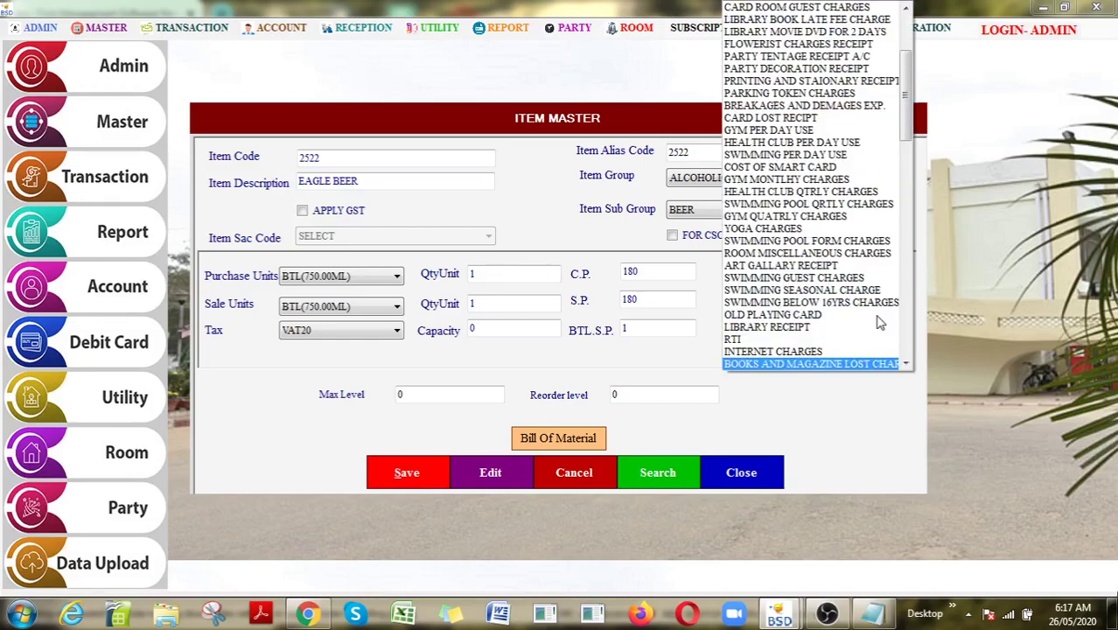
key("Page_Down")
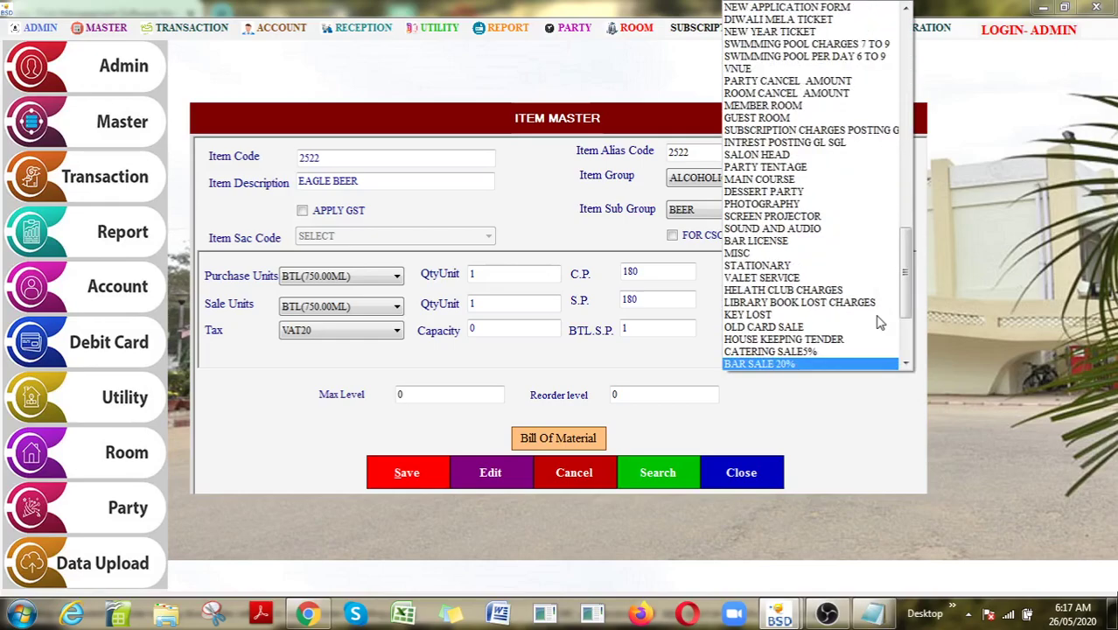
left_click(862, 364)
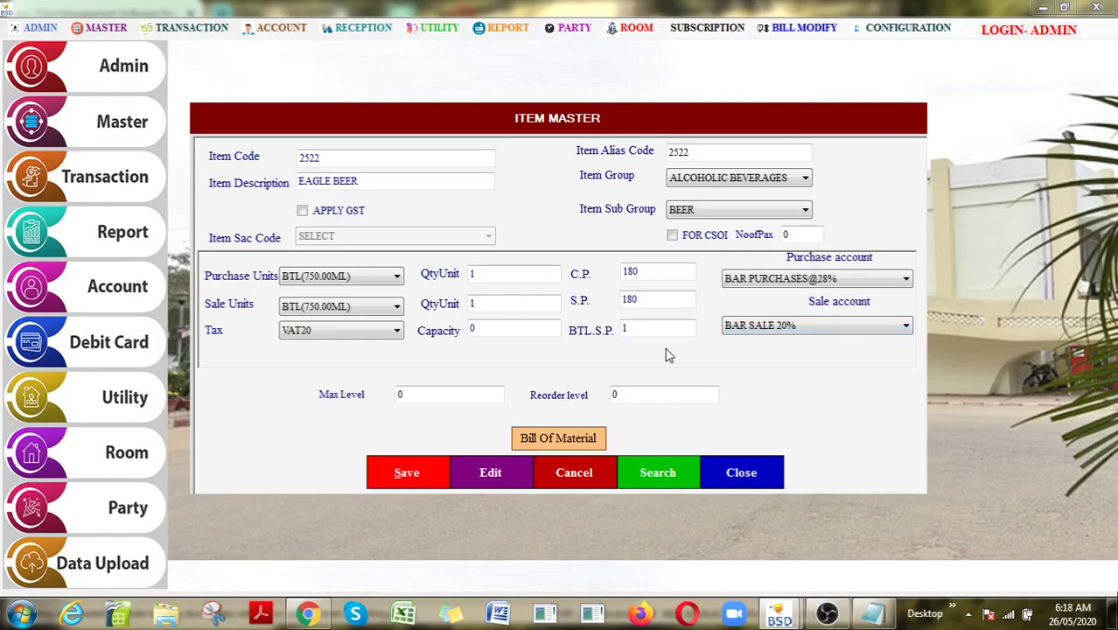
left_click(633, 329)
left_click(635, 331)
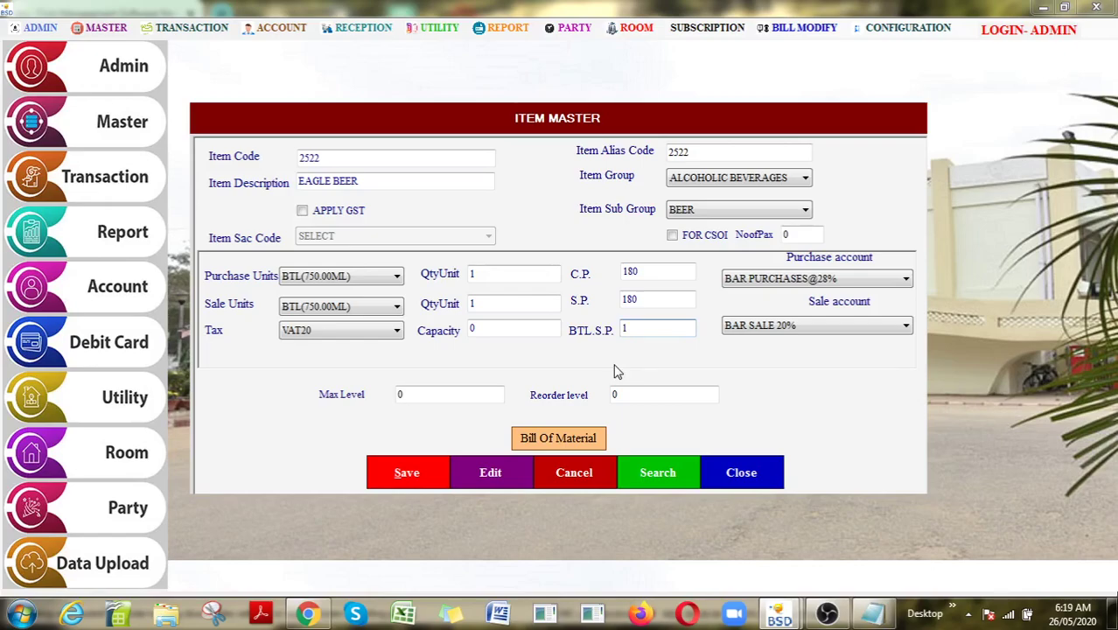
Add WHISKY TEACHERS 50 in unit PEG(30.00ML) with quantity 2 to the item's bill of material and accept it
left_click(553, 439)
left_click(486, 228)
left_click_drag(486, 254, 484, 573)
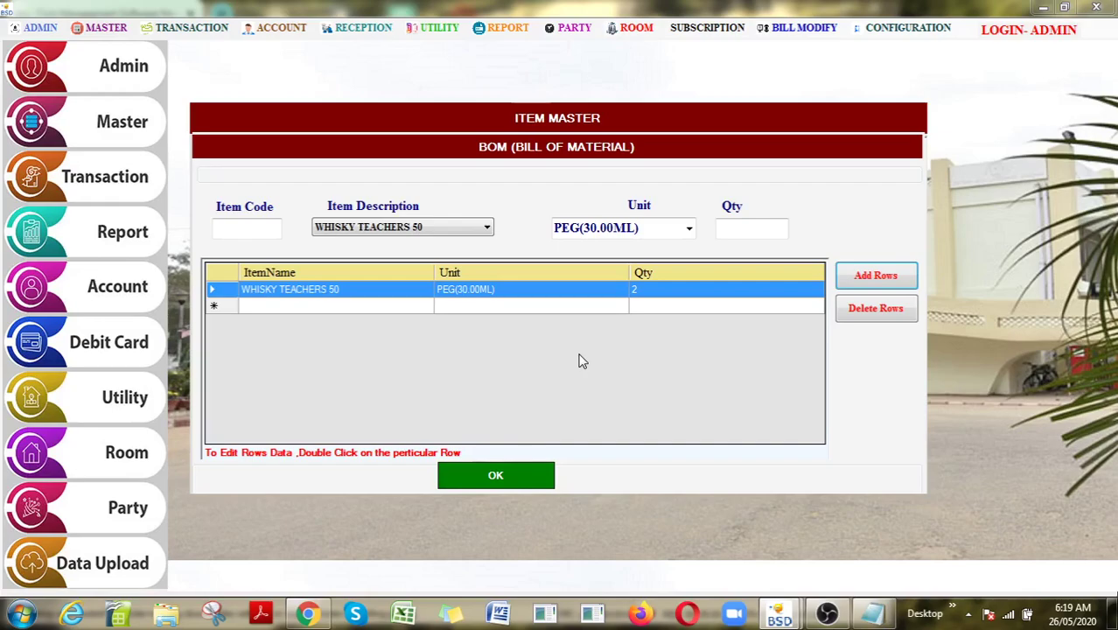
left_click(472, 475)
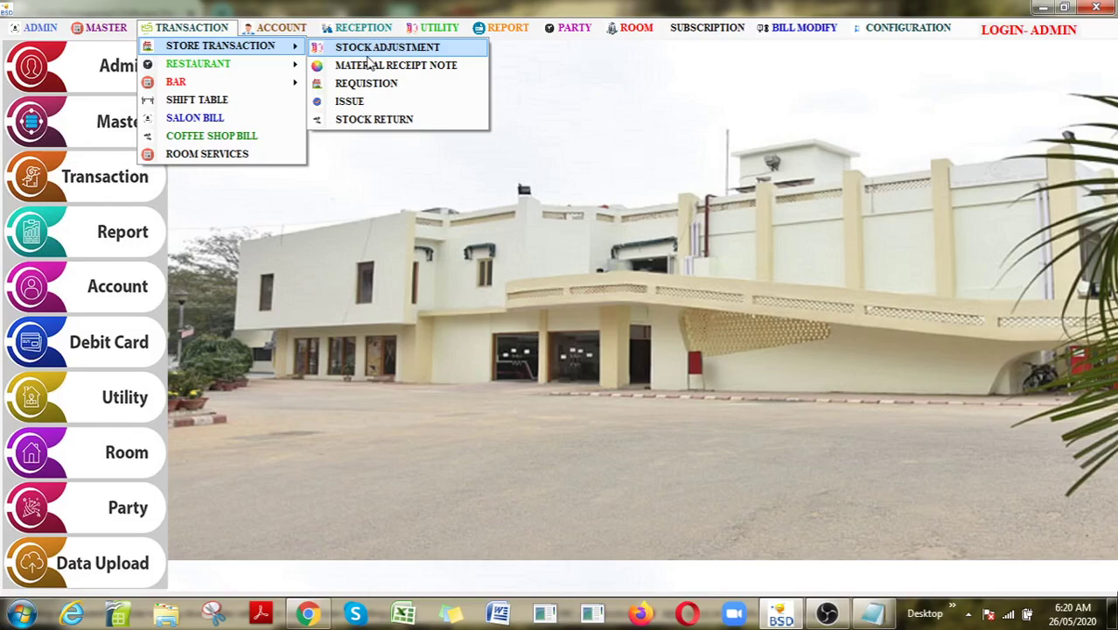
Open the Material Receipt Note and open the rate of RUM BACARDI WHITE for entry
left_click(369, 65)
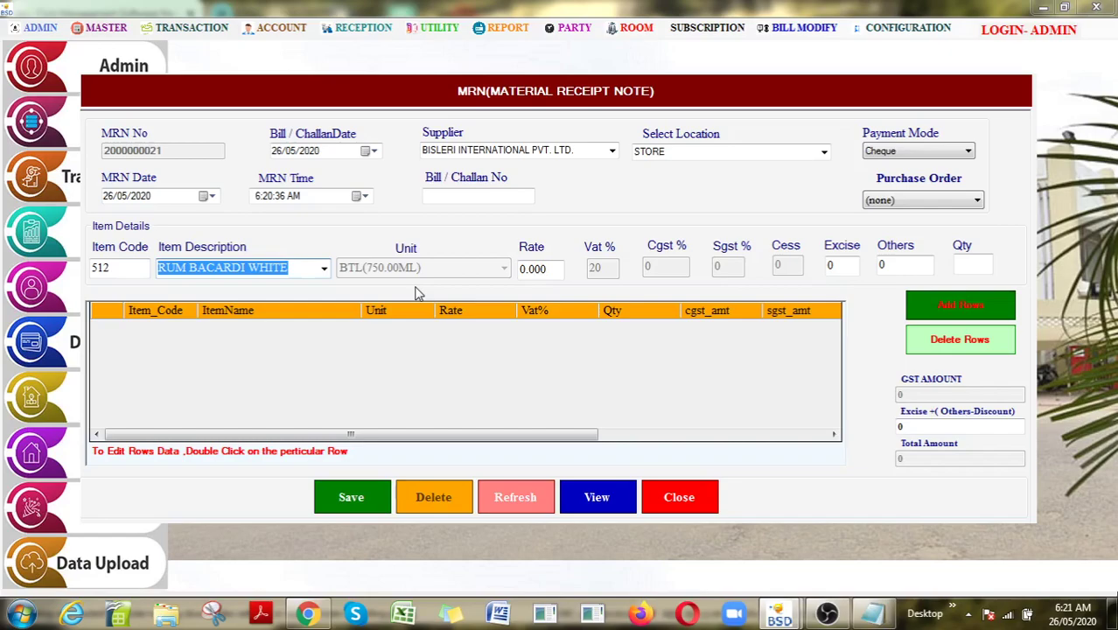
left_click(518, 273)
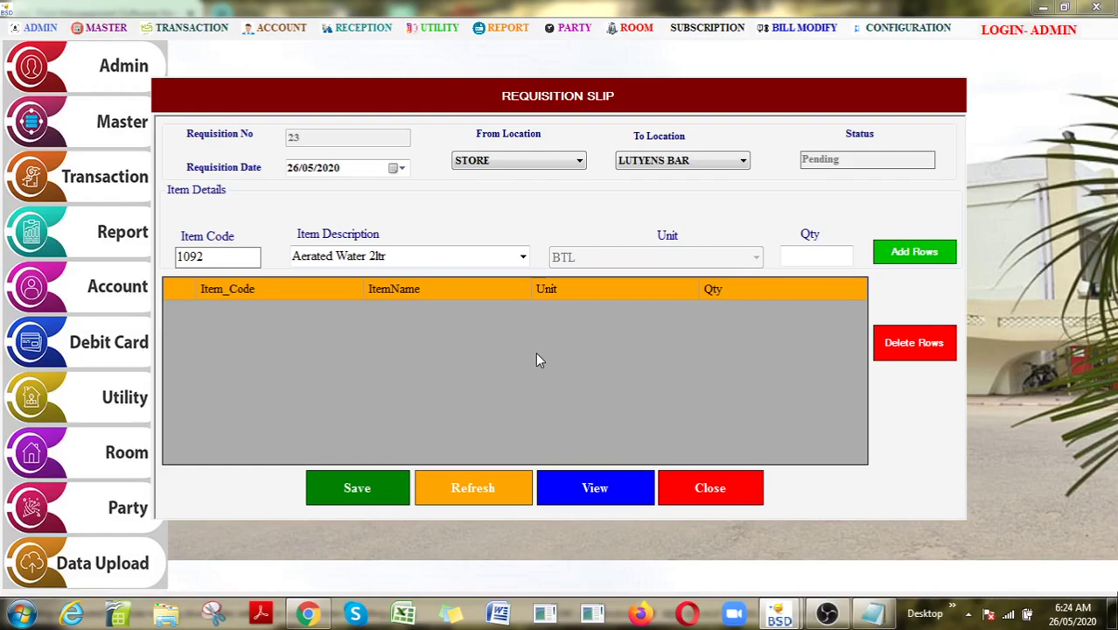
Open the quantity of Aerated Water 2ltr for entry in the requisition slip from STORE to LUTYENS BAR
left_click(802, 254)
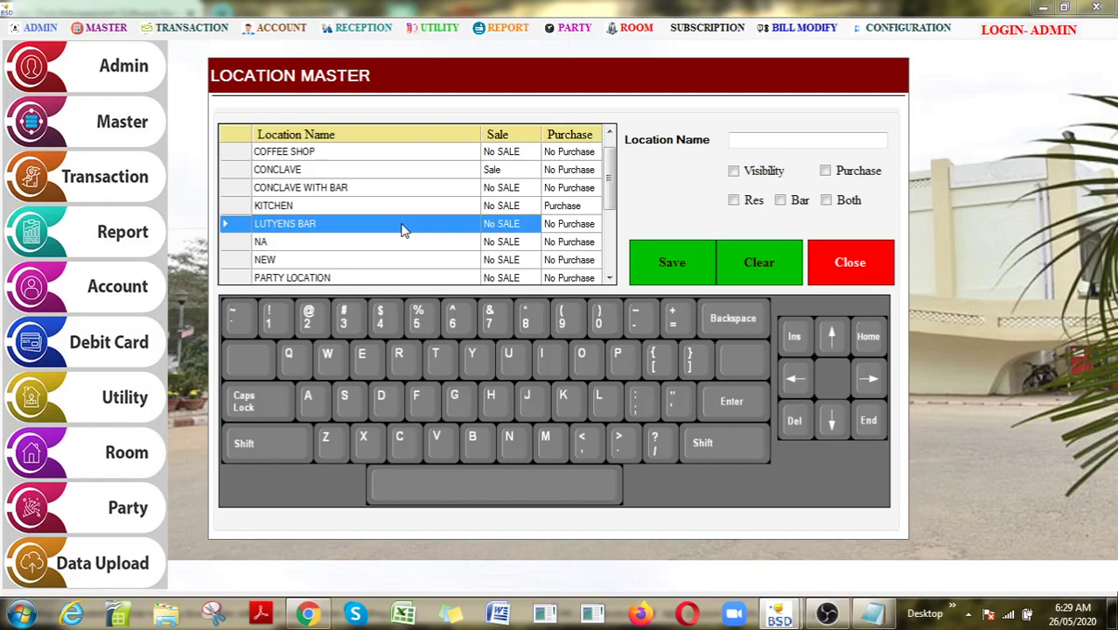
Close the Location Master after reviewing the LUTYENS BAR location
key("Escape")
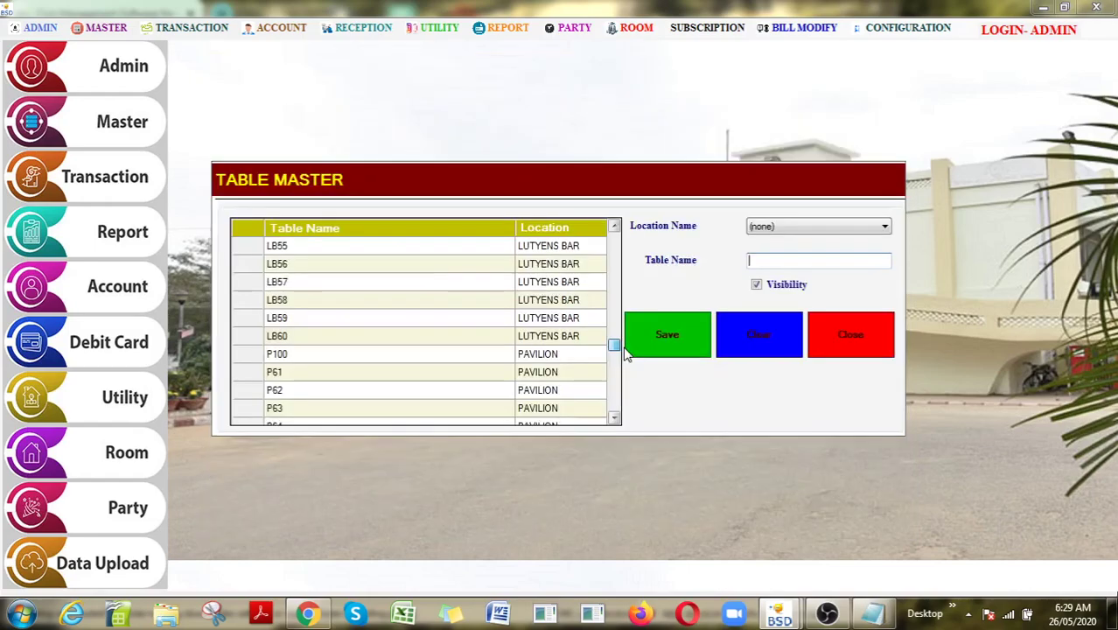